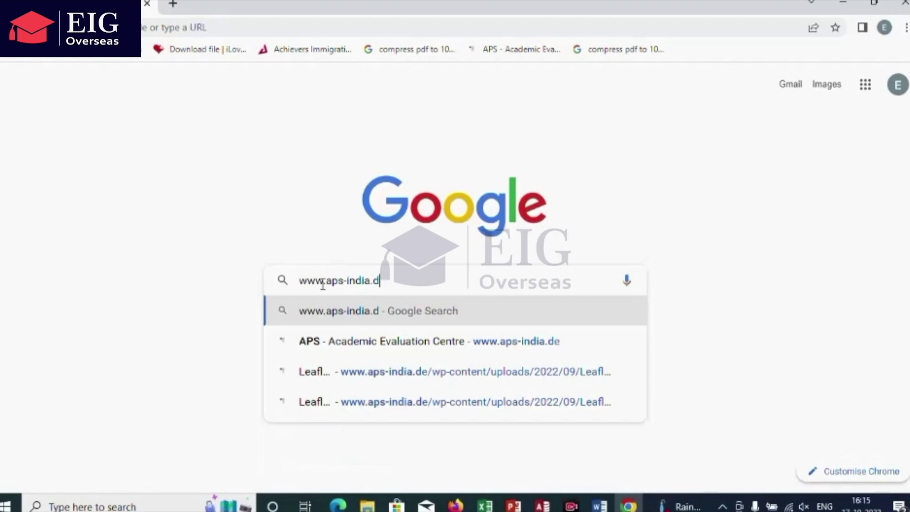
text(e)
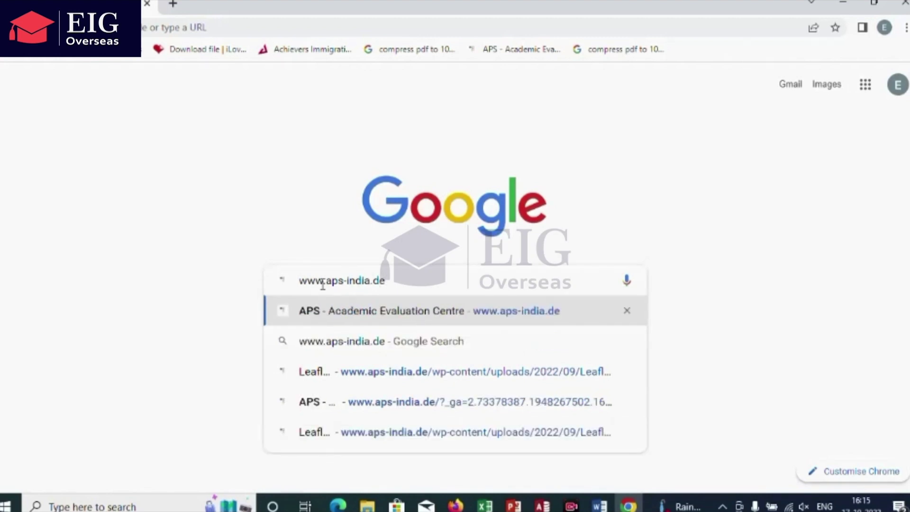
key(Return)
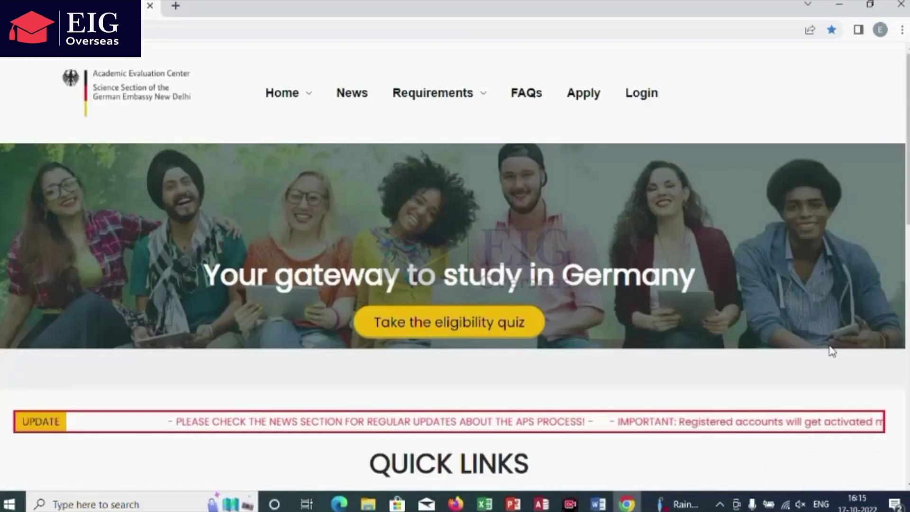
scroll(832, 351, down, 2)
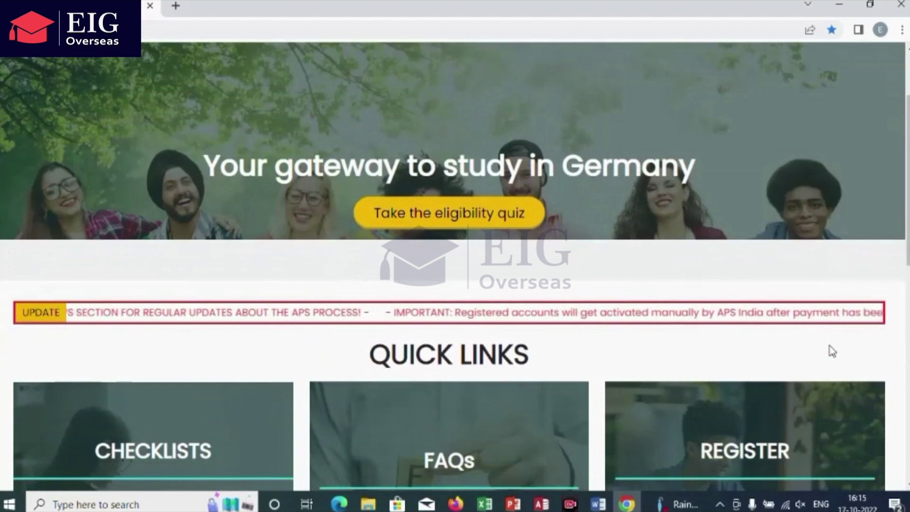
scroll(832, 351, down, 1)
scroll(832, 351, up, 1)
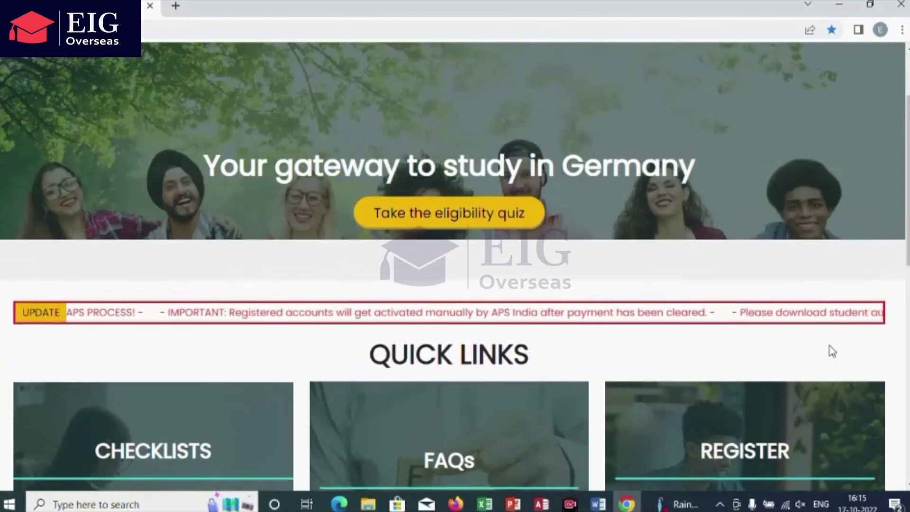
scroll(832, 351, up, 2)
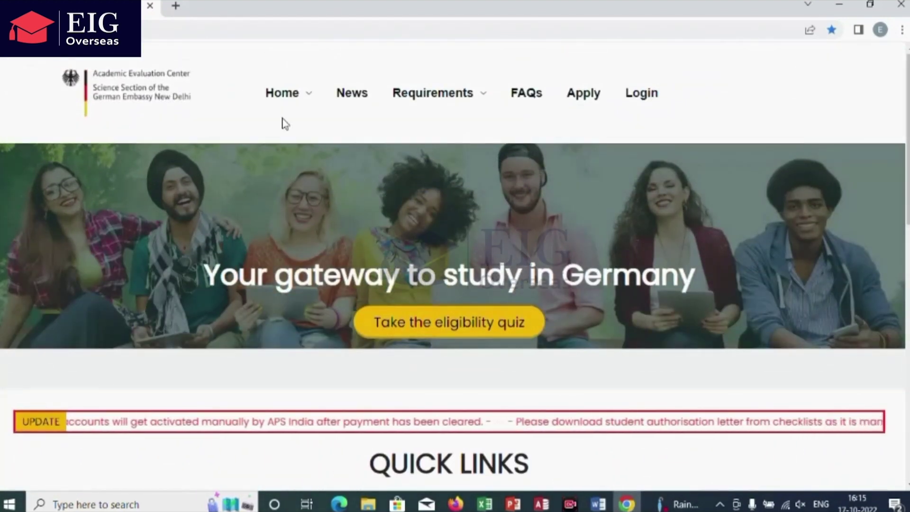
scroll(800, 265, down, 6)
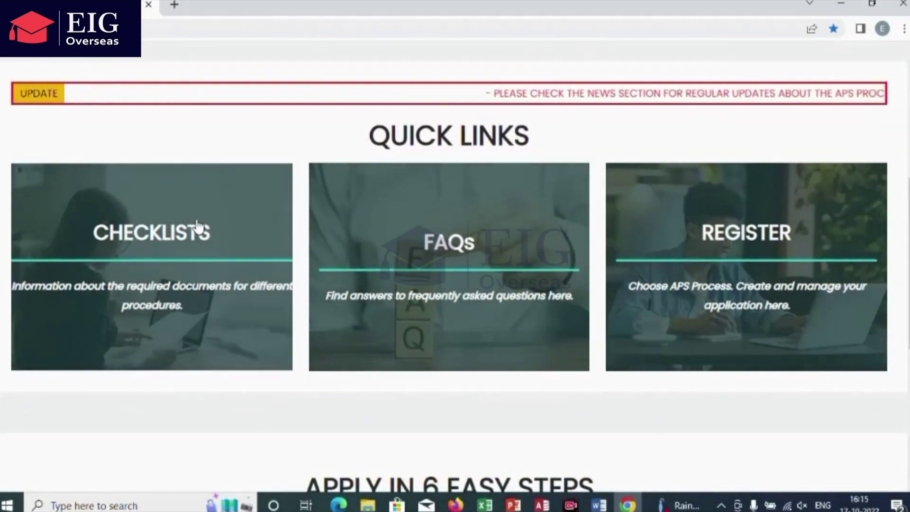
Step: On the Checklists page, download the Student Authorisation Letter PDF
click(182, 229)
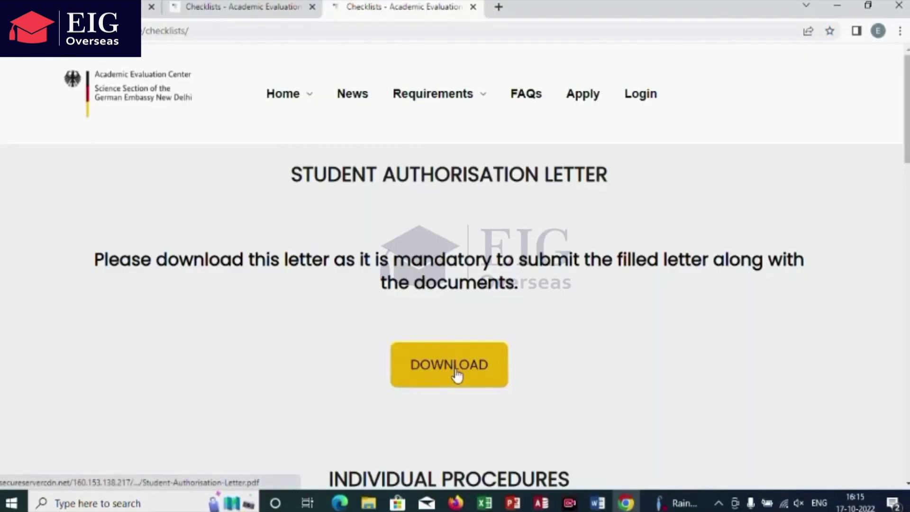
click(456, 375)
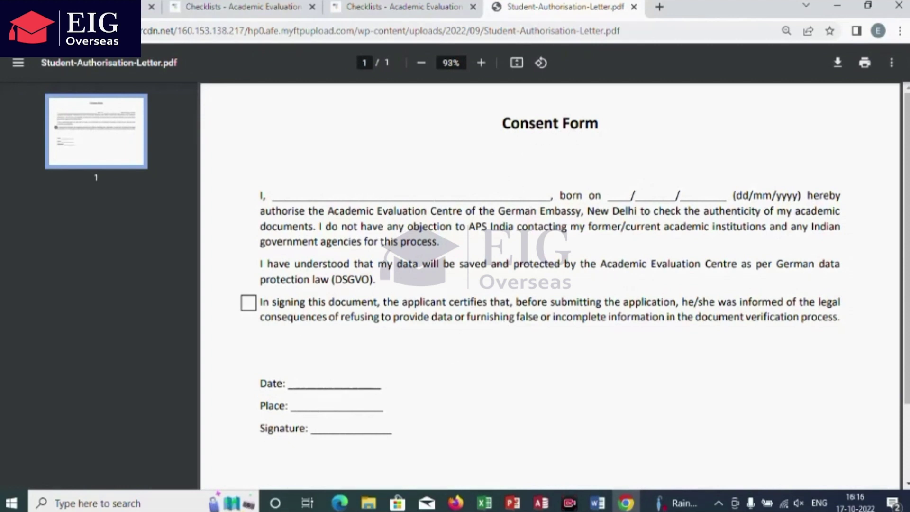
key(ctrl+w)
Step: Download the Graduates/Postgraduates checklist leaflet and return to the top of Checklists
scroll(791, 329, down, 5)
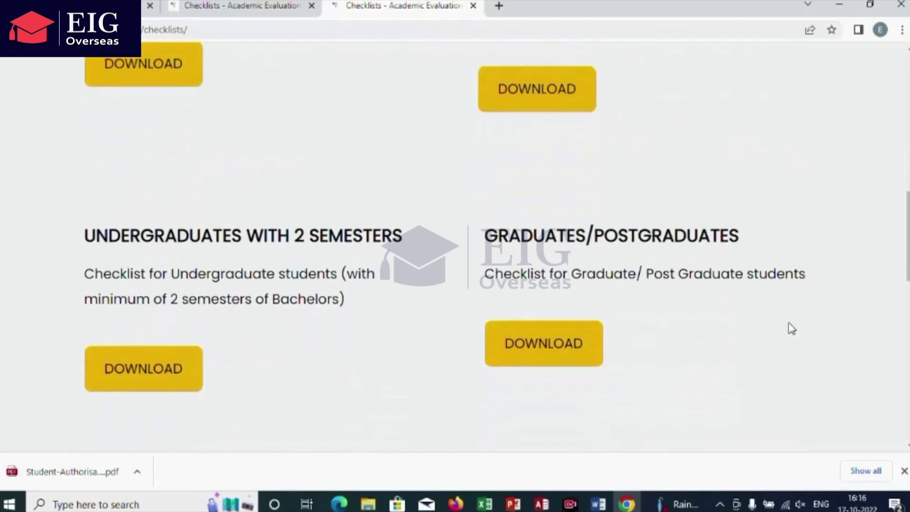
click(537, 350)
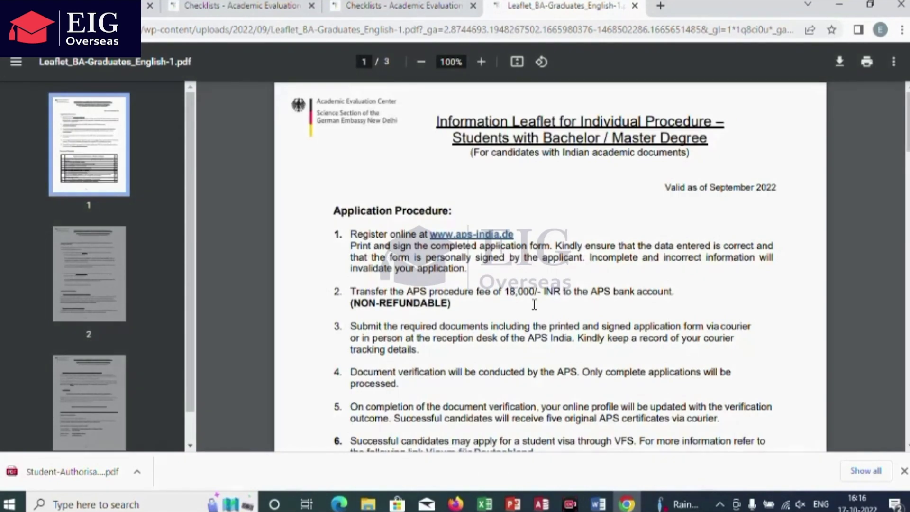
click(634, 5)
key(Home)
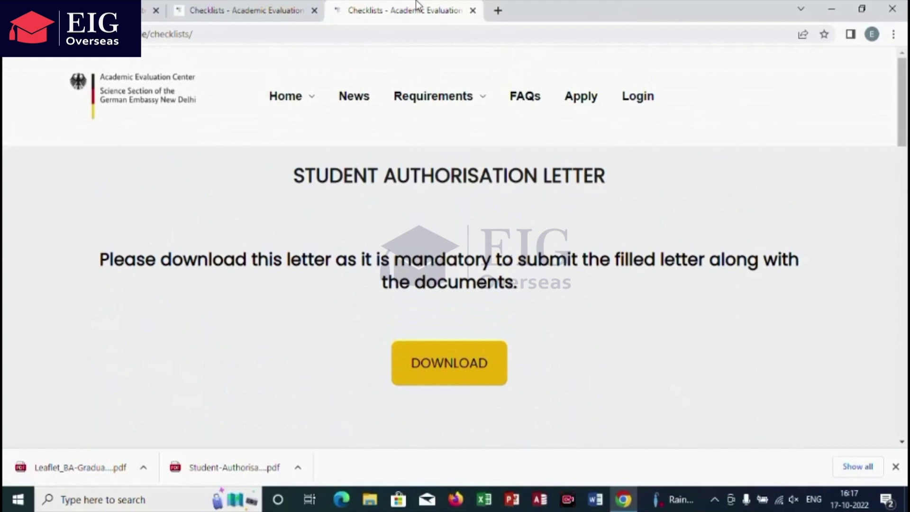
Step: Start a new application with a username and confirmed account password, continuing to Personal Details
click(593, 105)
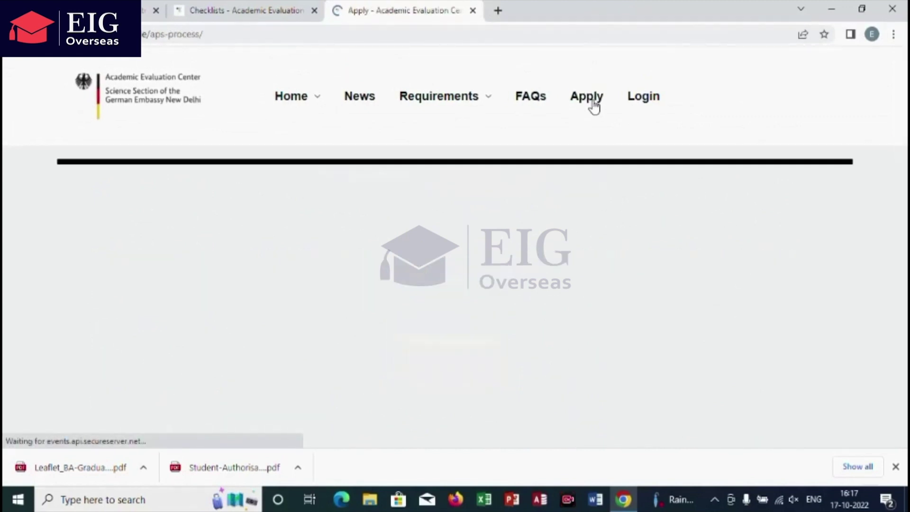
click(68, 284)
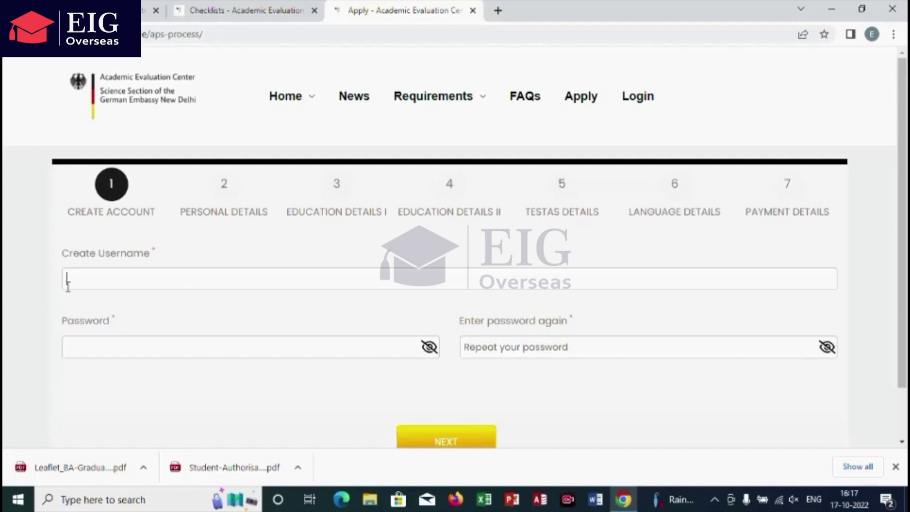
text(Abc)
click(87, 352)
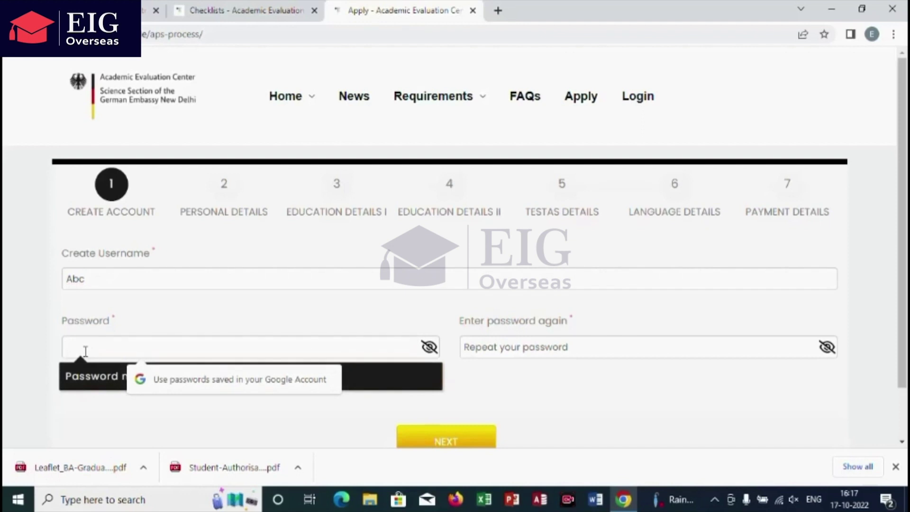
text(a)
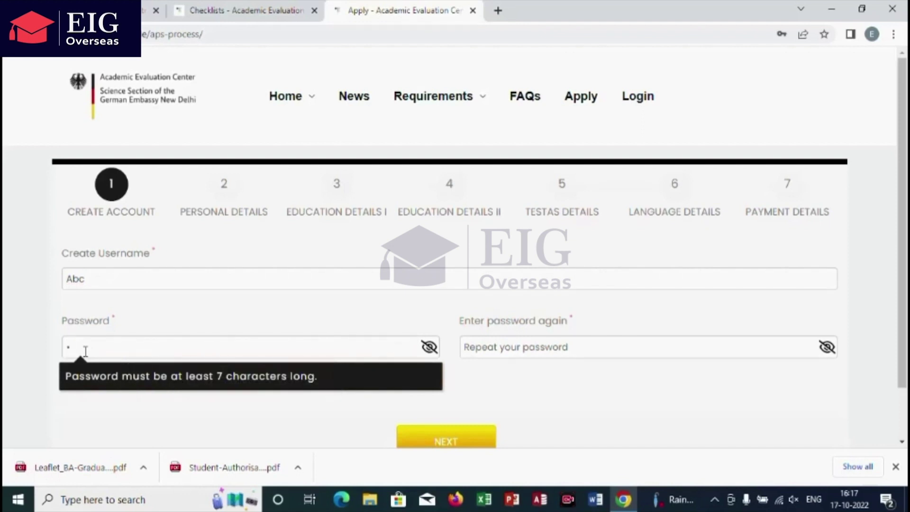
text(bcdefgh)
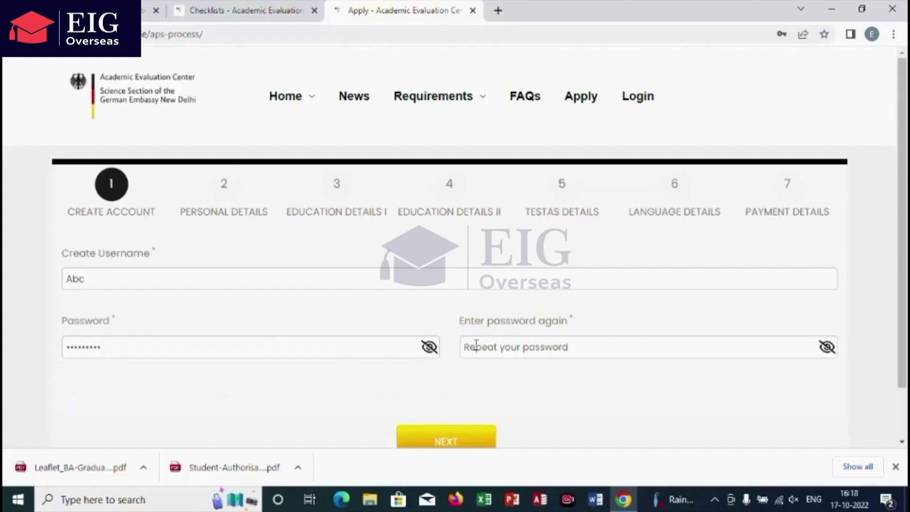
click(476, 345)
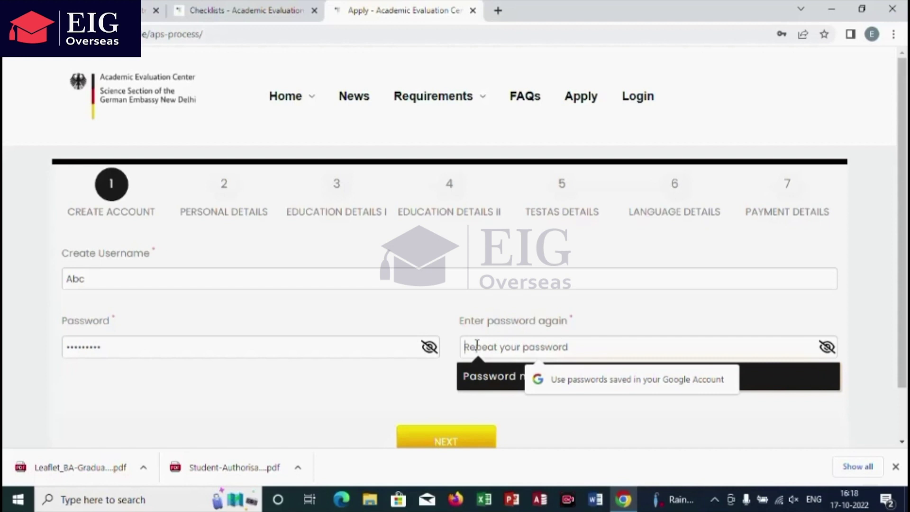
key(ctrl+v)
click(450, 442)
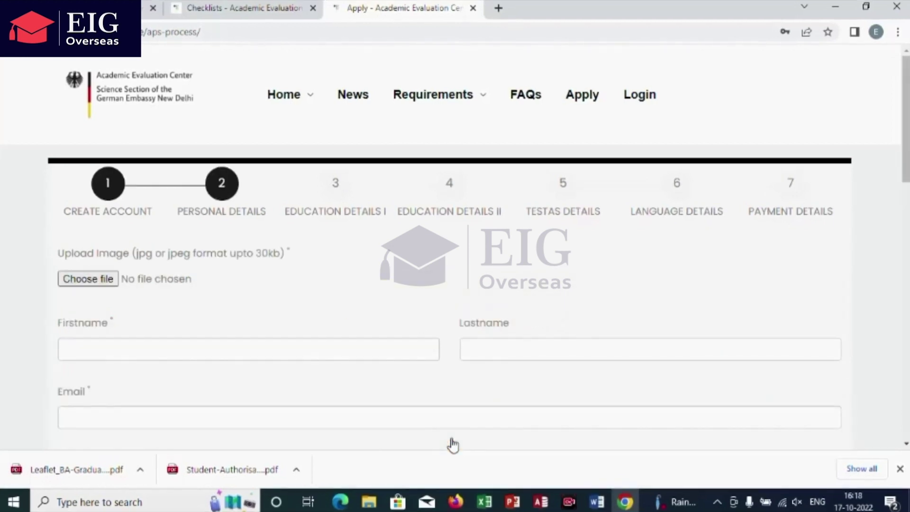
Step: Attach the 29kb JPG as the applicant's photo
click(109, 278)
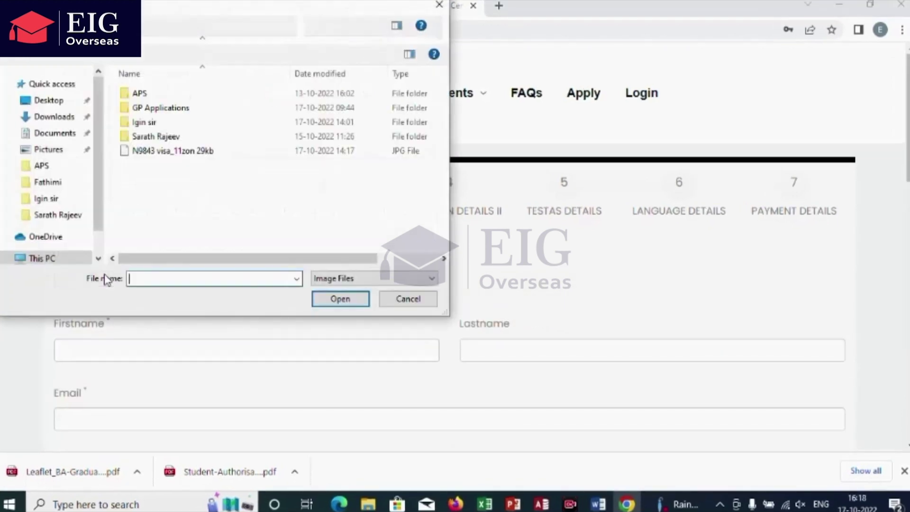
click(195, 155)
click(335, 302)
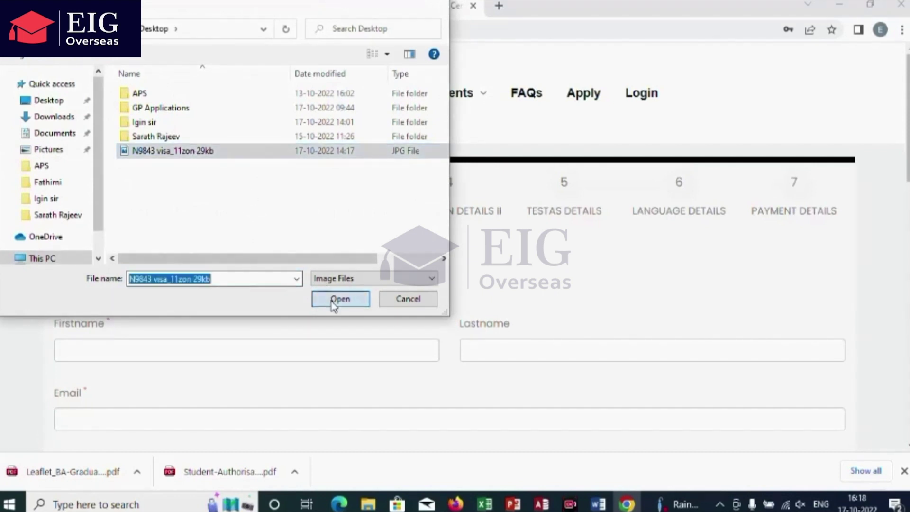
Step: Enter the applicant's first name and last name
click(68, 354)
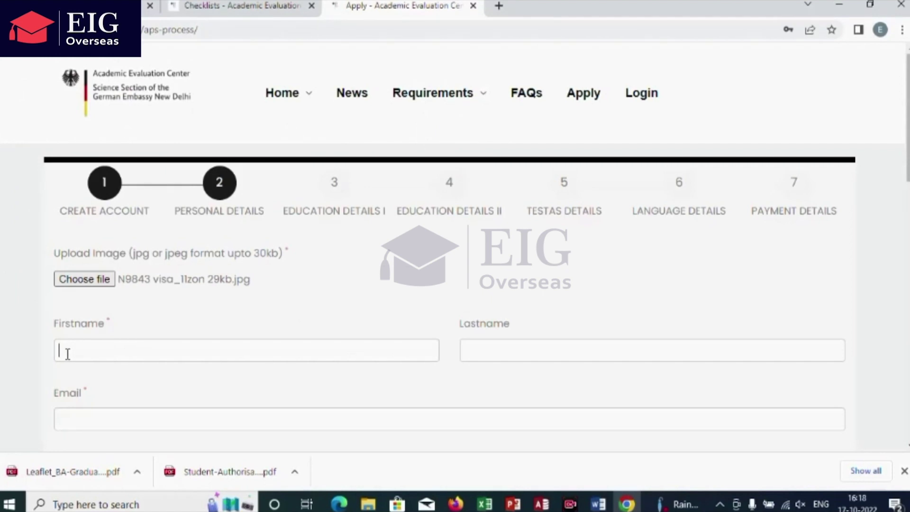
text(ABCD)
click(482, 350)
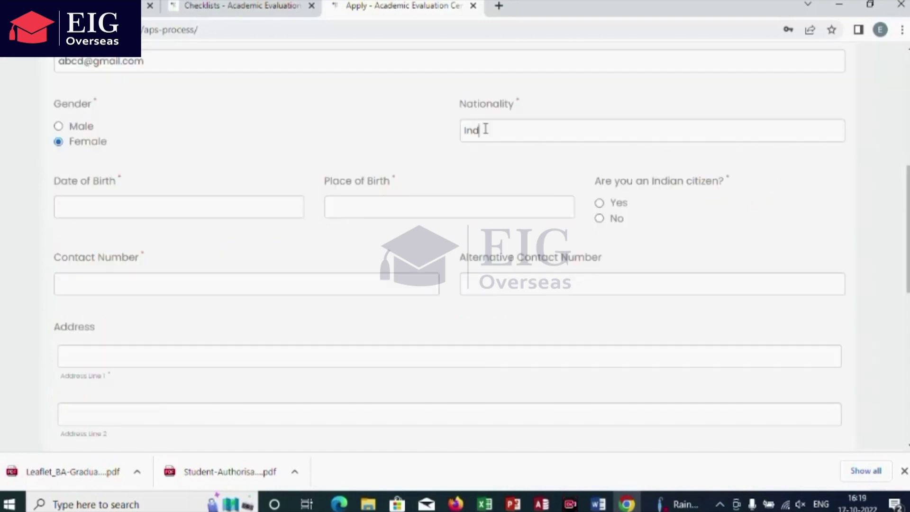
text(ian)
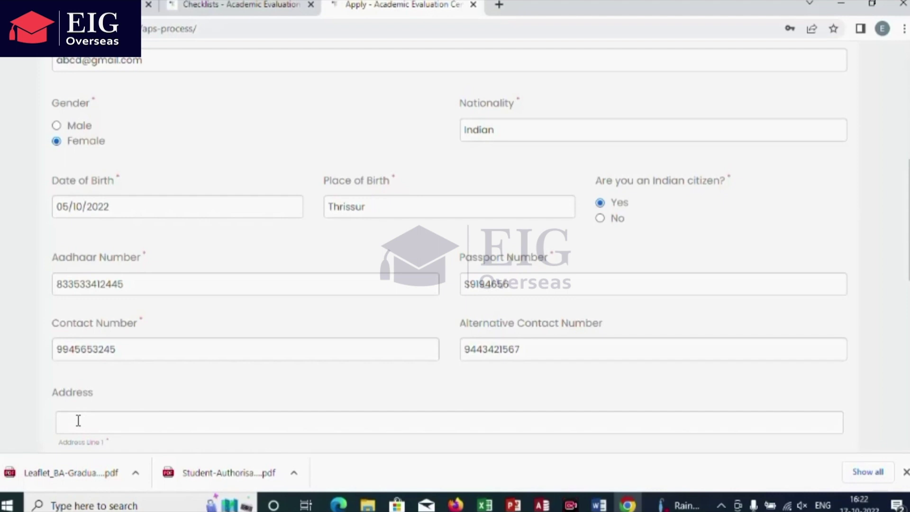
Step: Fill in the first address line and move on to the Zip code field
scroll(463, 218, down, 8)
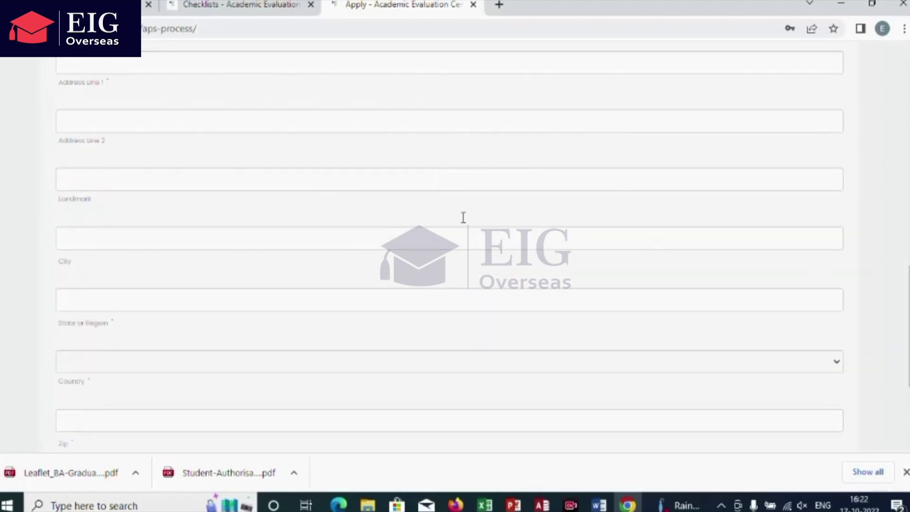
click(63, 61)
text(sy3)
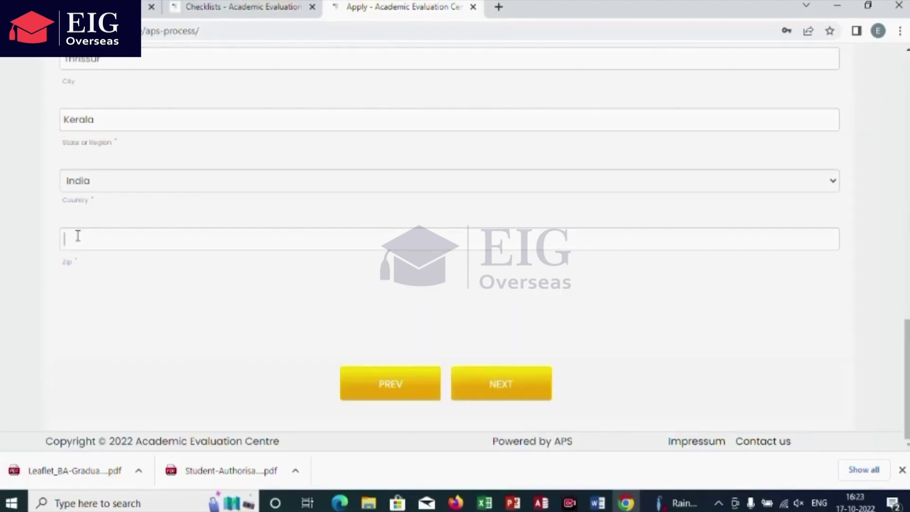
click(77, 235)
Step: Finish the Zip code and correct the 10th Percentage to 84
text(8)
key(BackSpace)
text(84)
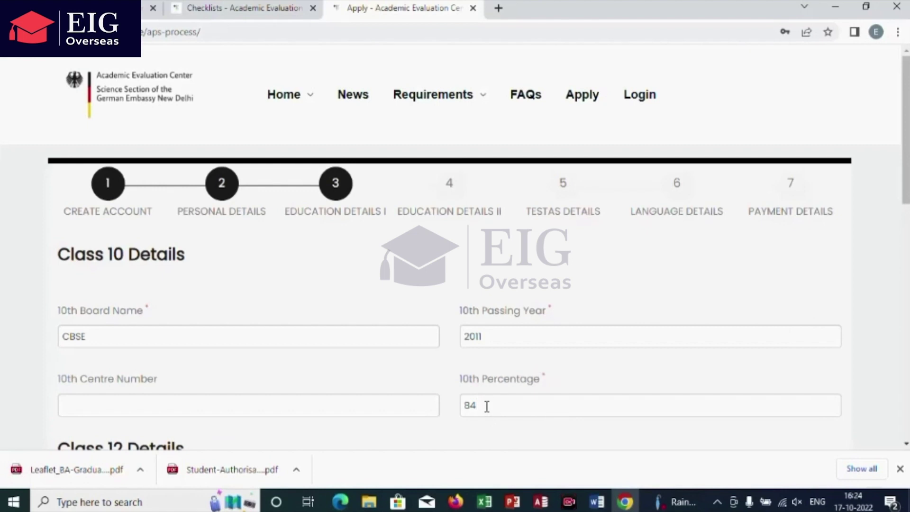
scroll(742, 232, down, 6)
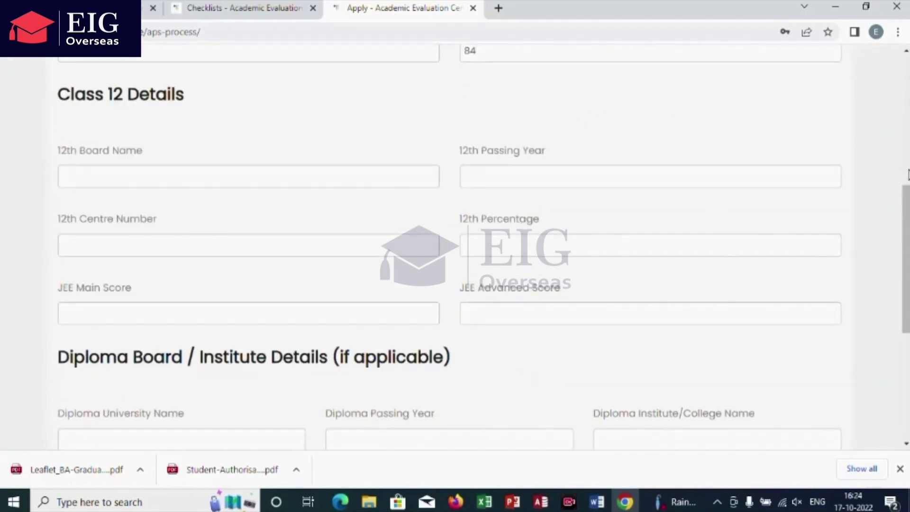
click(907, 174)
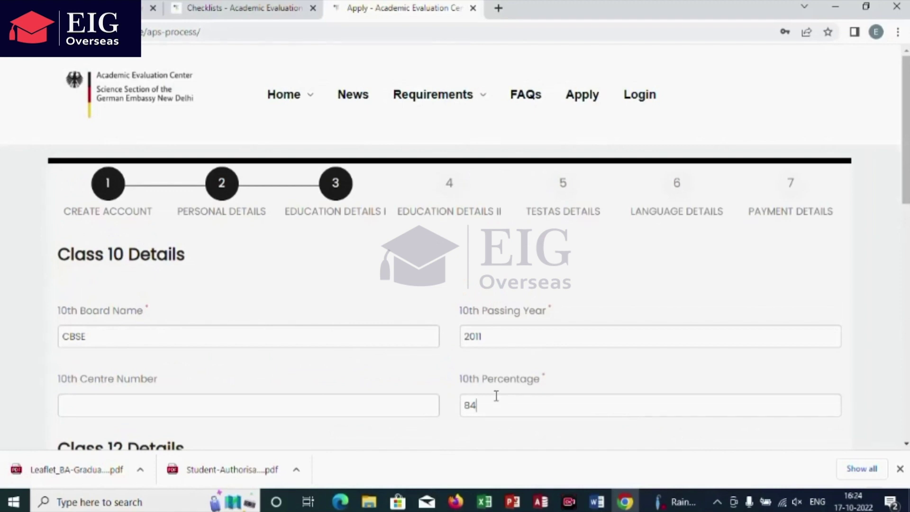
text(%)
click(491, 433)
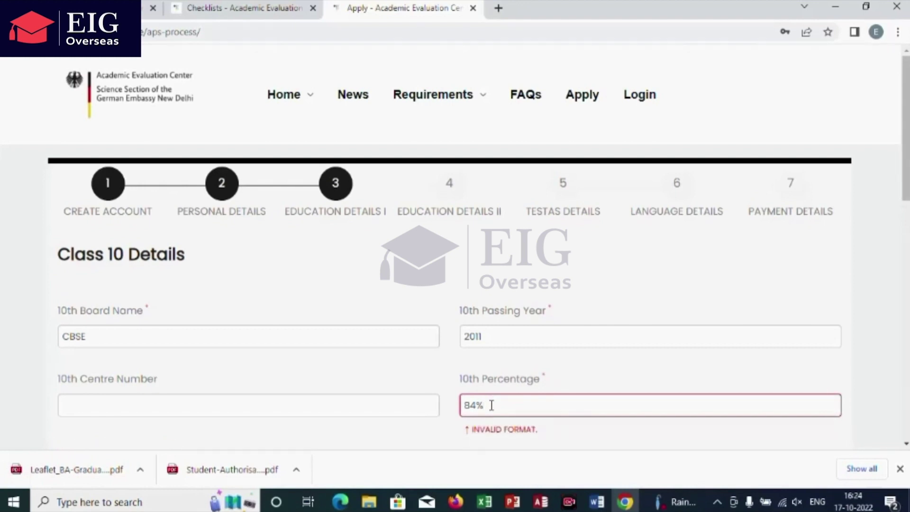
click(491, 405)
key(BackSpace)
key(BackSpace)
text(4)
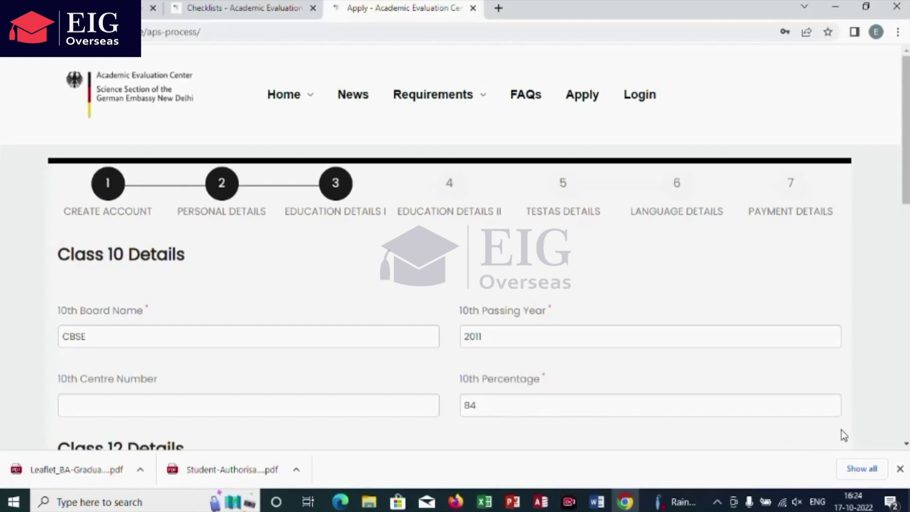
Step: Enter Class 12 board CBSE, passing year 2013 and 70 percent, then continue
click(907, 217)
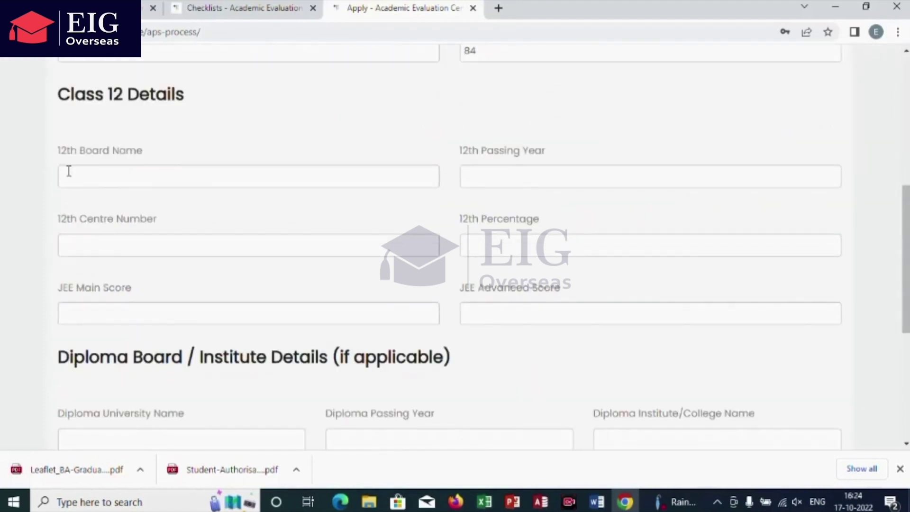
text(CBSE)
click(497, 178)
text(2013)
click(492, 245)
text(70)
scroll(537, 388, down, 5)
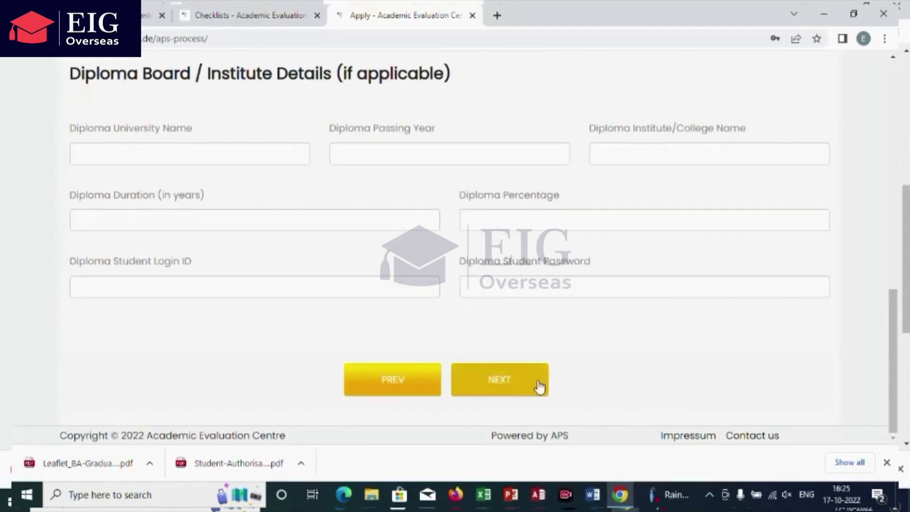
click(536, 388)
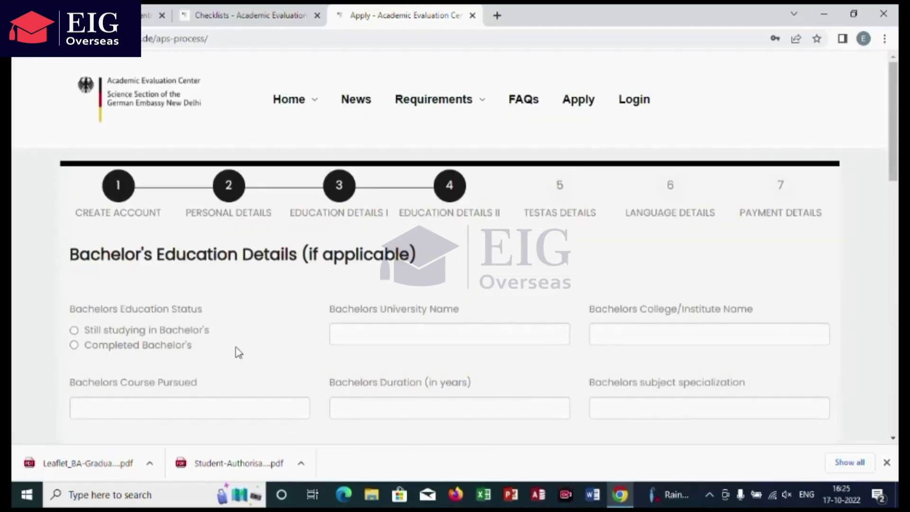
Step: Mark the bachelor's degree completed, with university xyz and college abc
click(74, 344)
click(347, 335)
text(xyz)
click(613, 332)
text(abc)
click(893, 194)
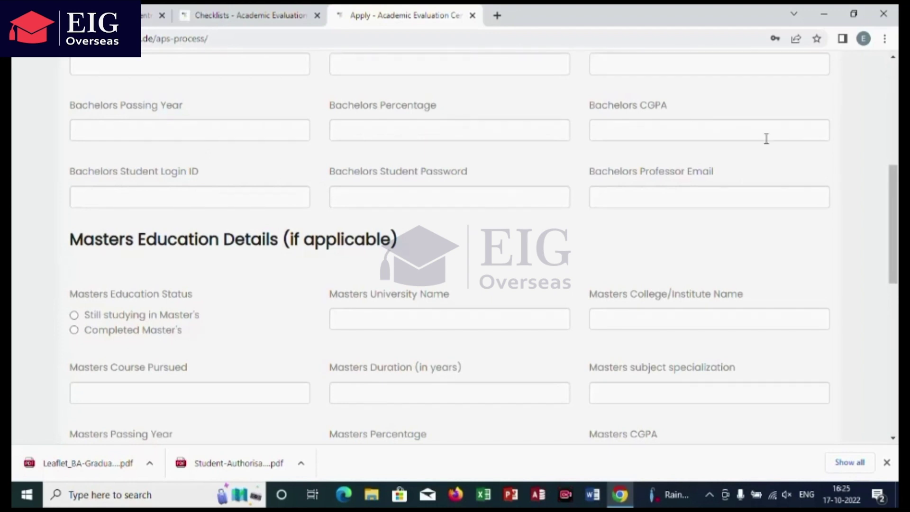
click(894, 167)
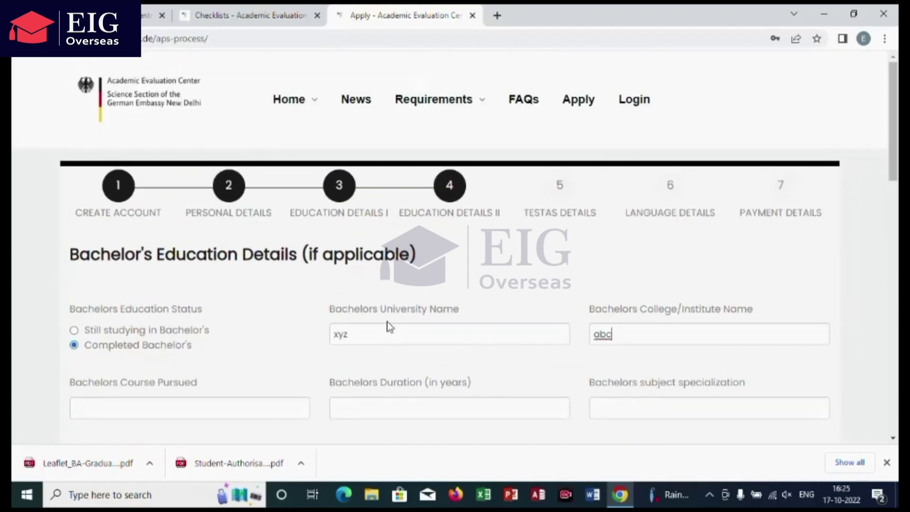
Step: Set the bachelor's course to Bachelor of Science with duration 3years
click(76, 410)
text(Bachelor of)
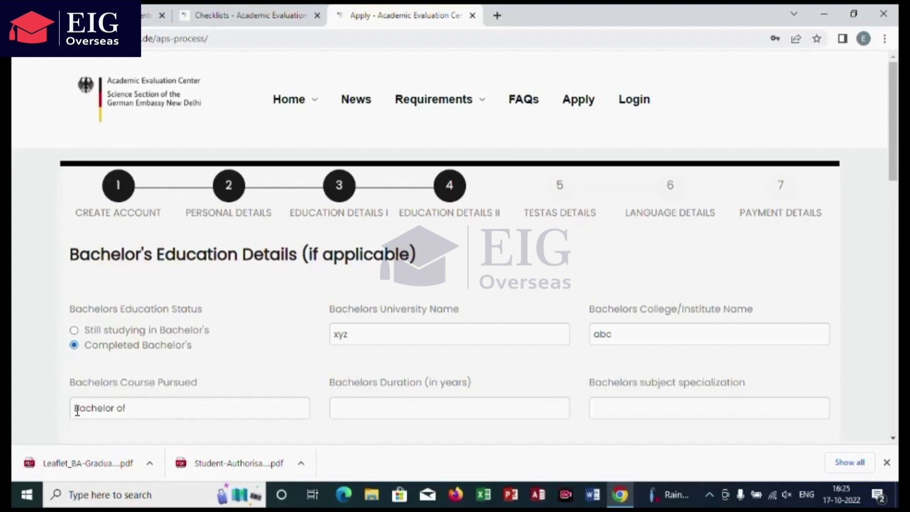
text( Science)
click(361, 409)
text(3years)
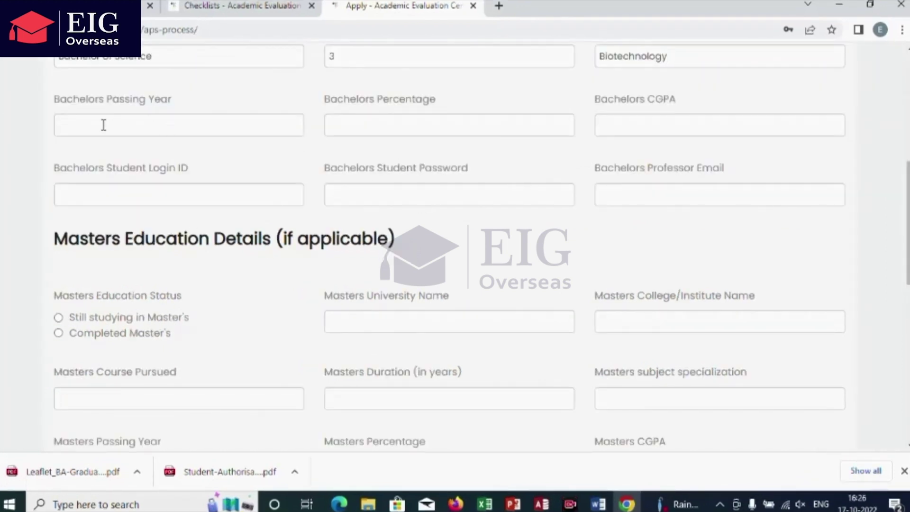
click(103, 125)
Step: Enter bachelor's passing year 2016, 71 percent, CGPA 7.3 and the professor's e-mail
text(2016)
click(361, 126)
text(71)
click(630, 122)
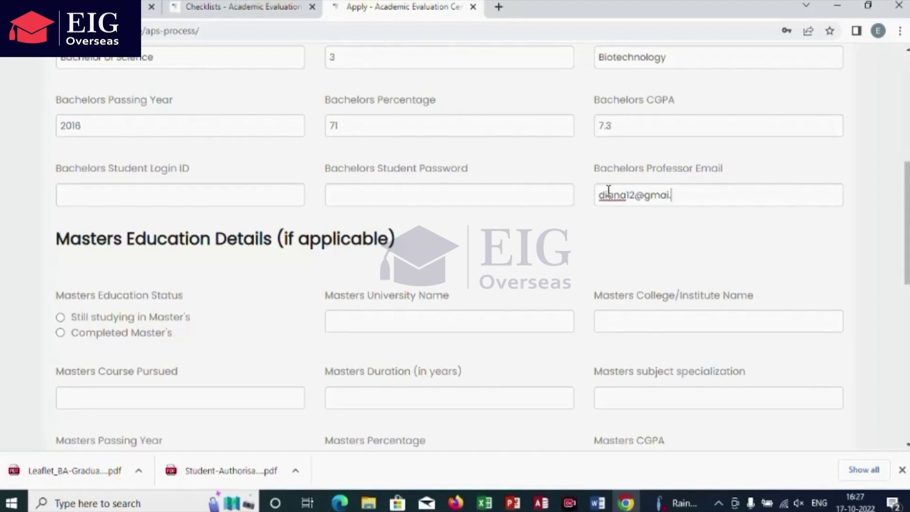
text(com)
scroll(907, 152, down, 6)
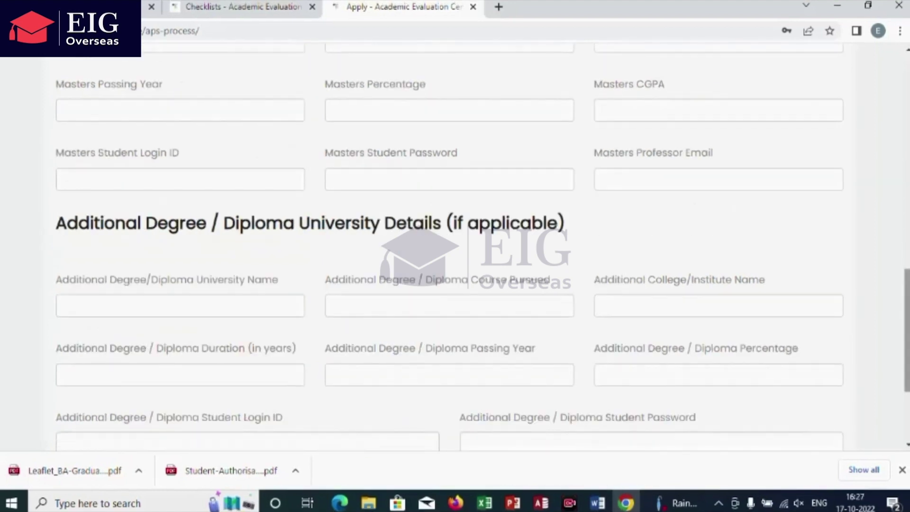
scroll(449, 247, down, 3)
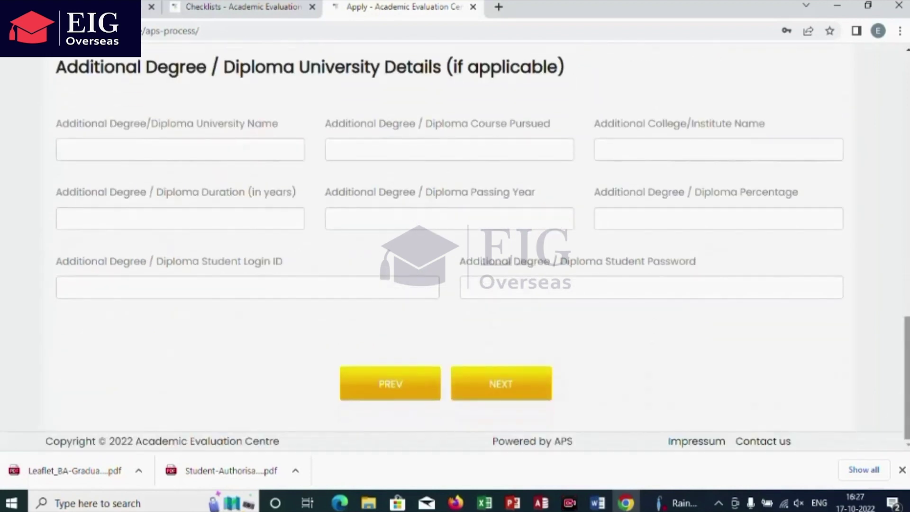
Step: Skip past TestAS Details and choose English as the language
click(507, 395)
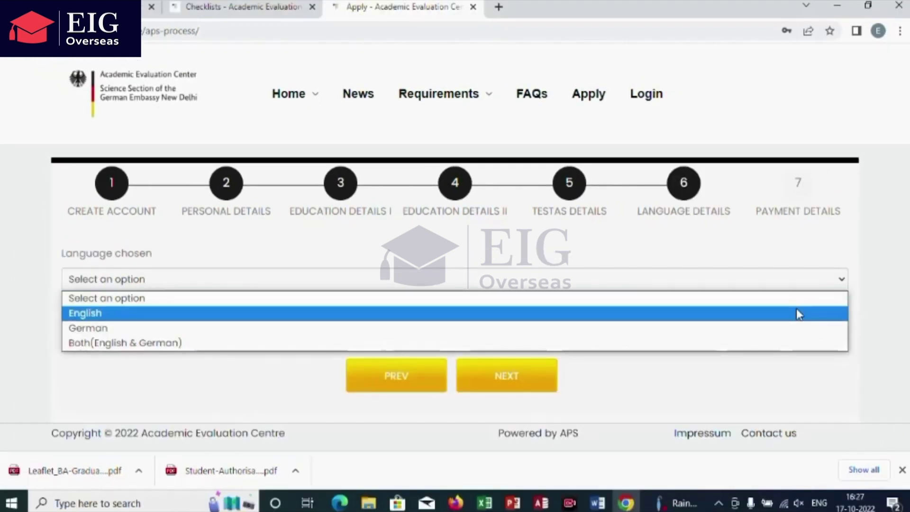
key(Escape)
key(Down)
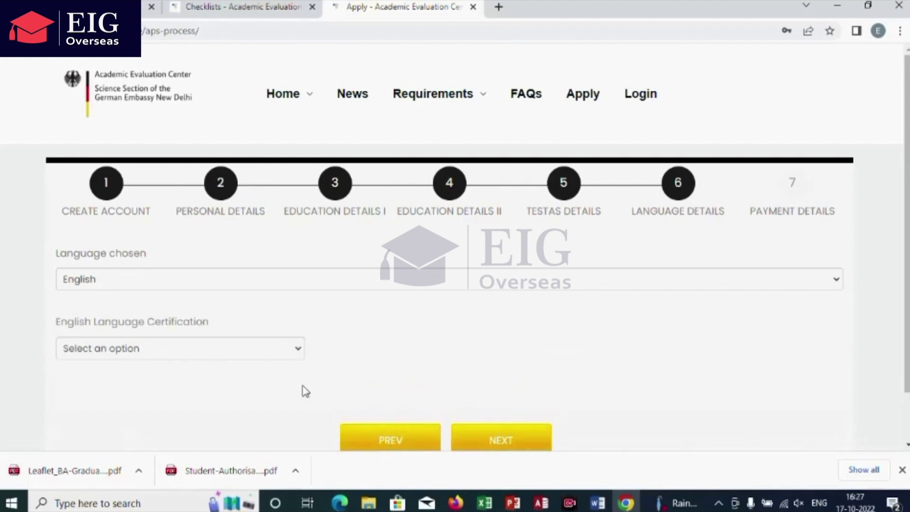
click(298, 353)
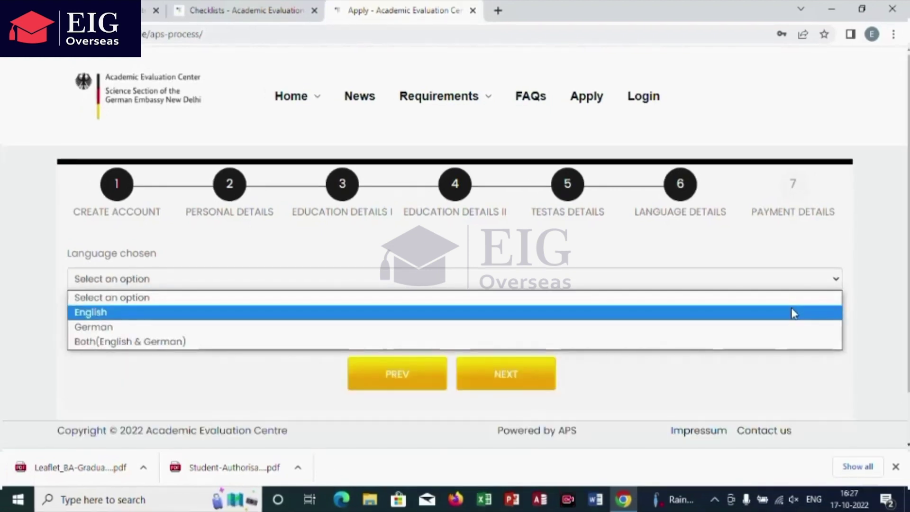
click(794, 313)
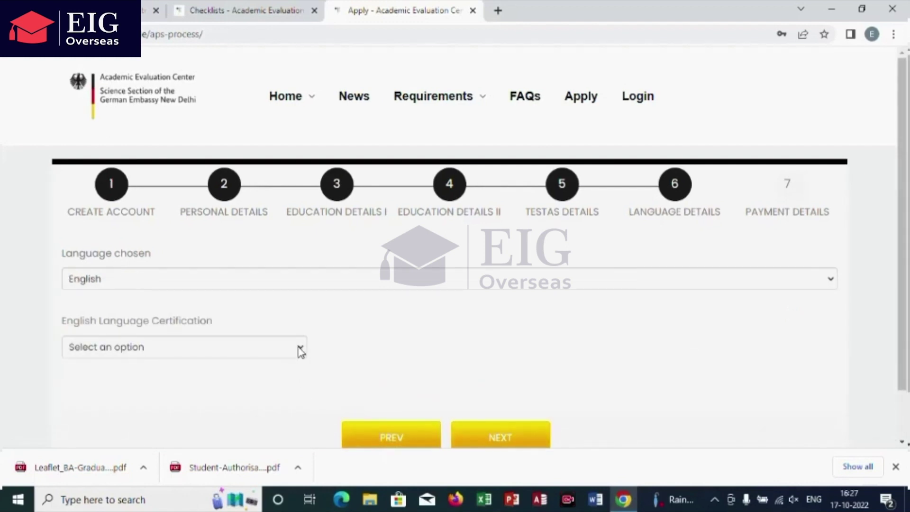
Step: Select IELTS certification with a result of 7 and continue to Payment Details
click(300, 349)
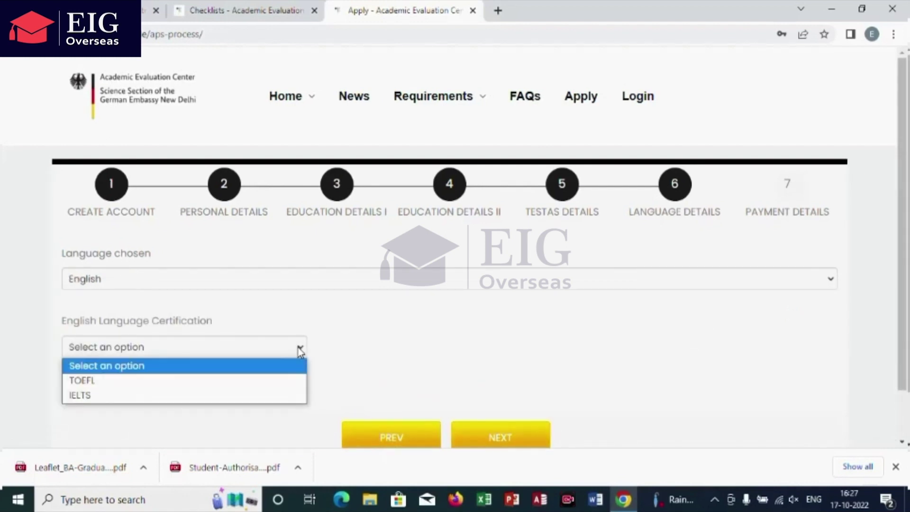
click(257, 401)
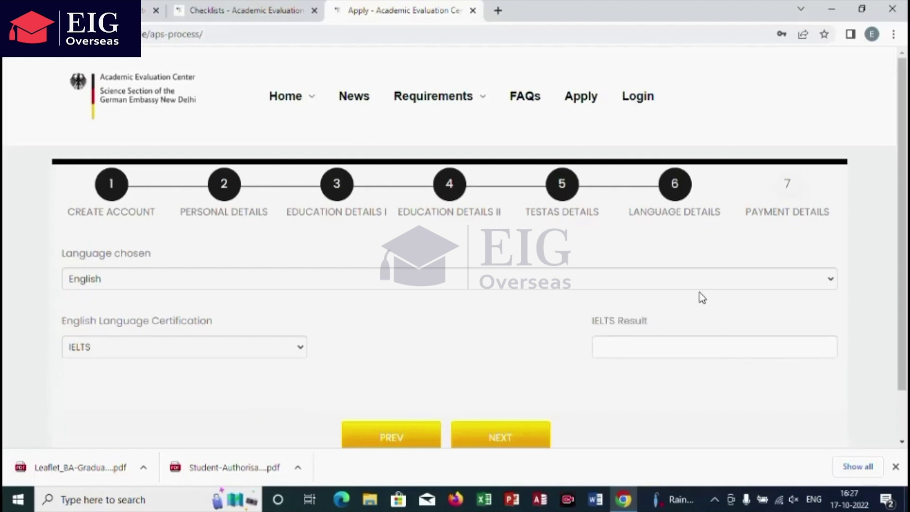
click(612, 353)
text(7)
click(511, 437)
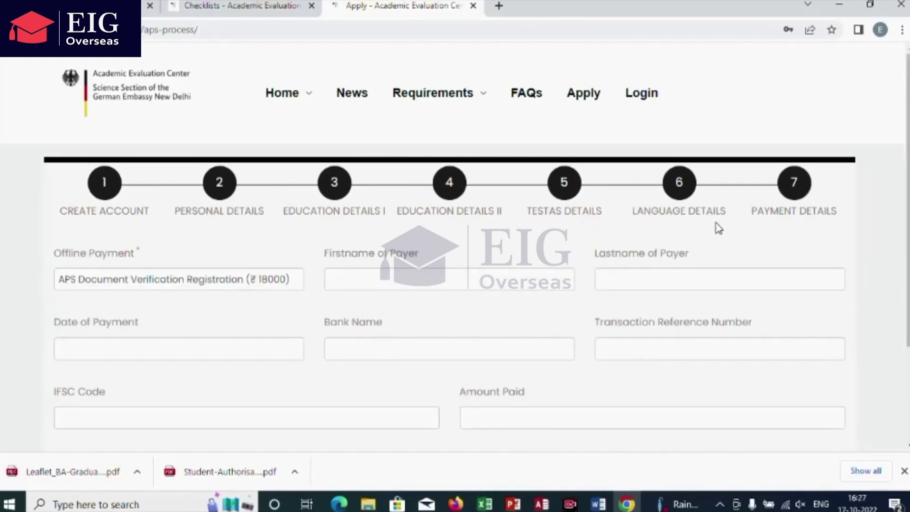
Step: Enter the payer's first and last name and set the payment date to 17/10/2022
click(351, 281)
text(Abc)
click(607, 274)
text(e)
key(BackSpace)
text(Ef)
click(95, 350)
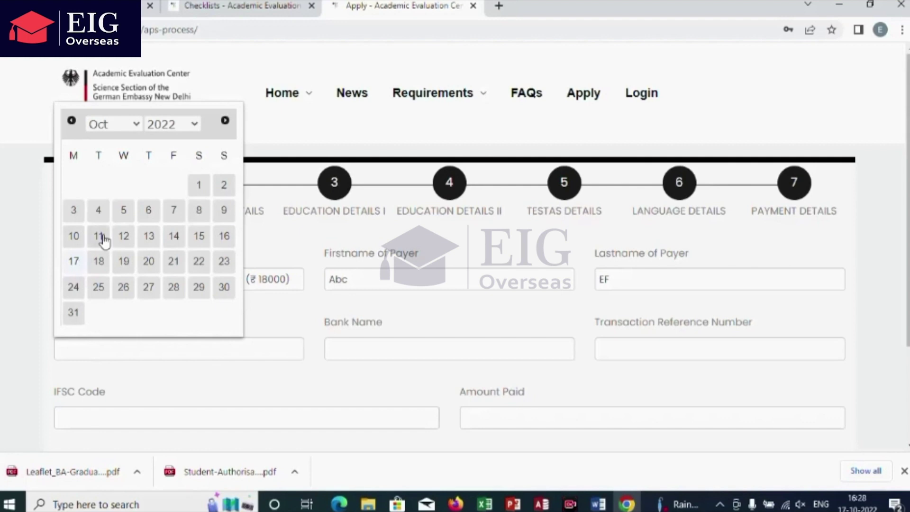
click(73, 261)
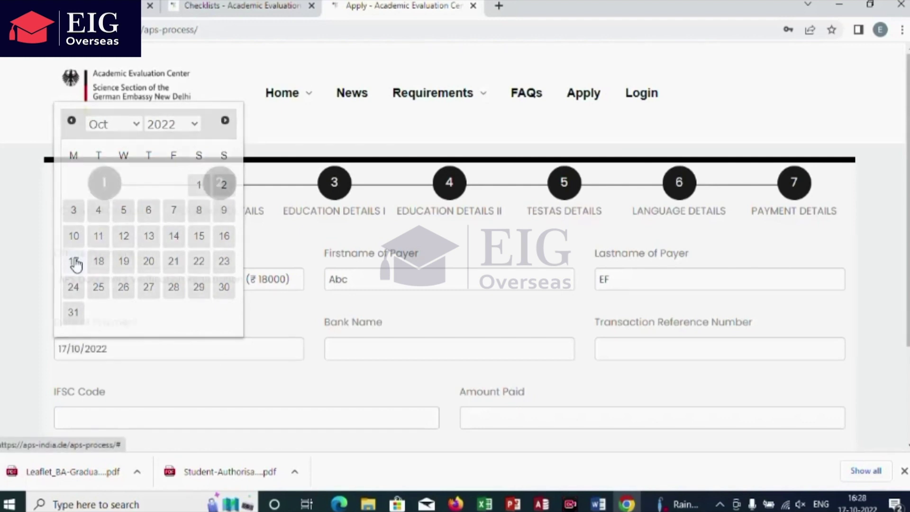
Step: Enter Federal as the bank name
click(339, 346)
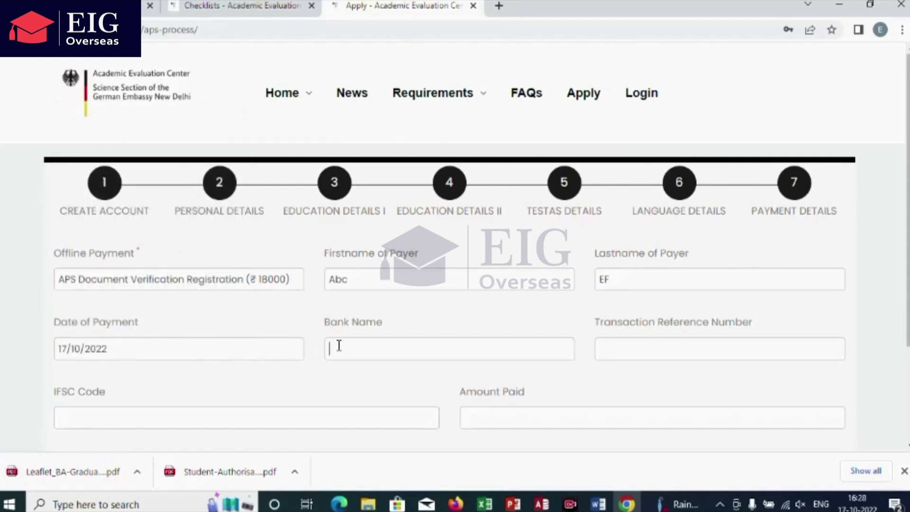
text(D)
key(BackSpace)
text(Federal Bank)
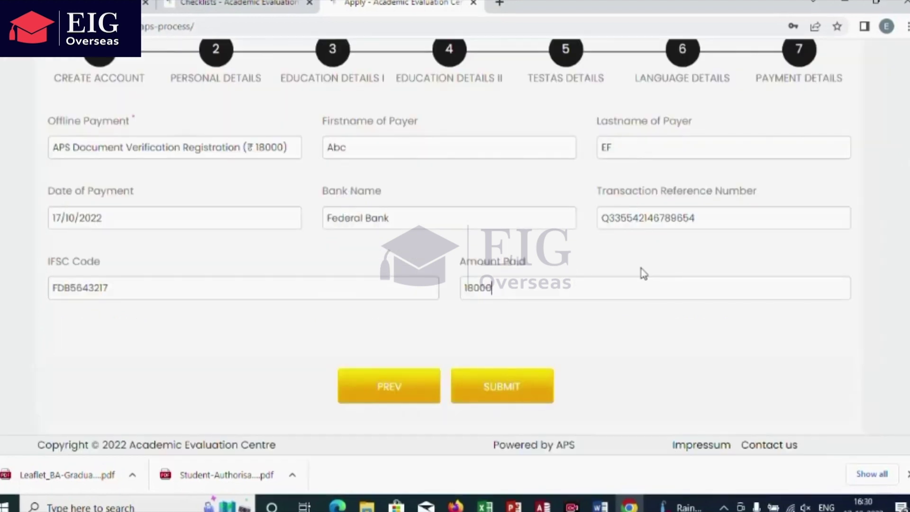